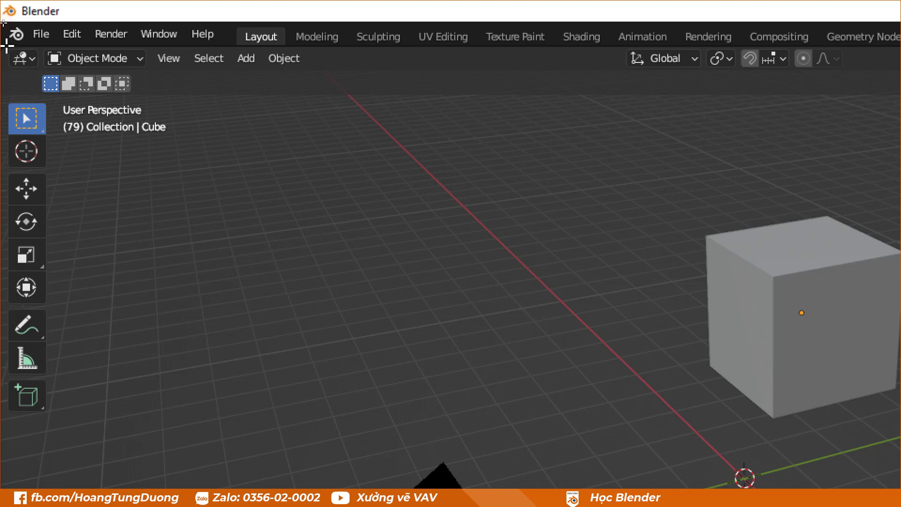
Drag from the viewport's top-left corner into two side-by-side 3D viewports and position the divider
left_click_drag(7, 45, 630, 71)
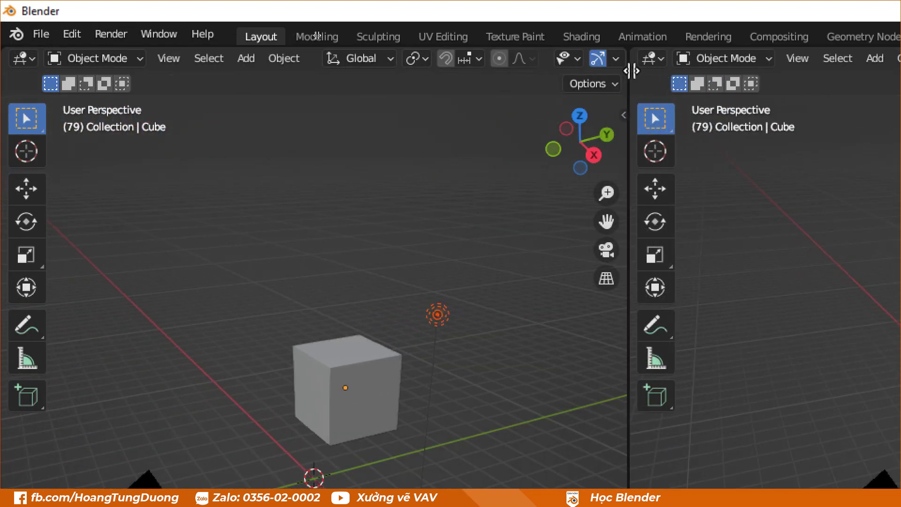
left_click_drag(630, 71, 506, 120)
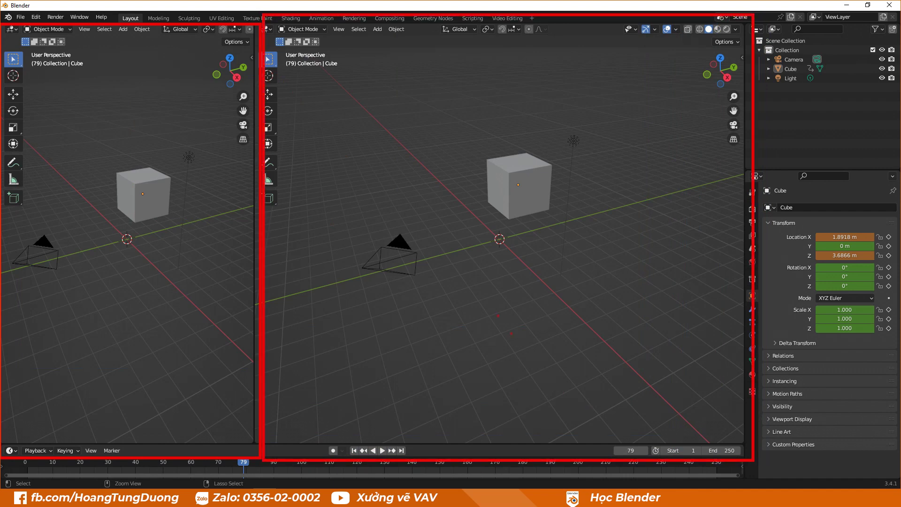
left_click(269, 29)
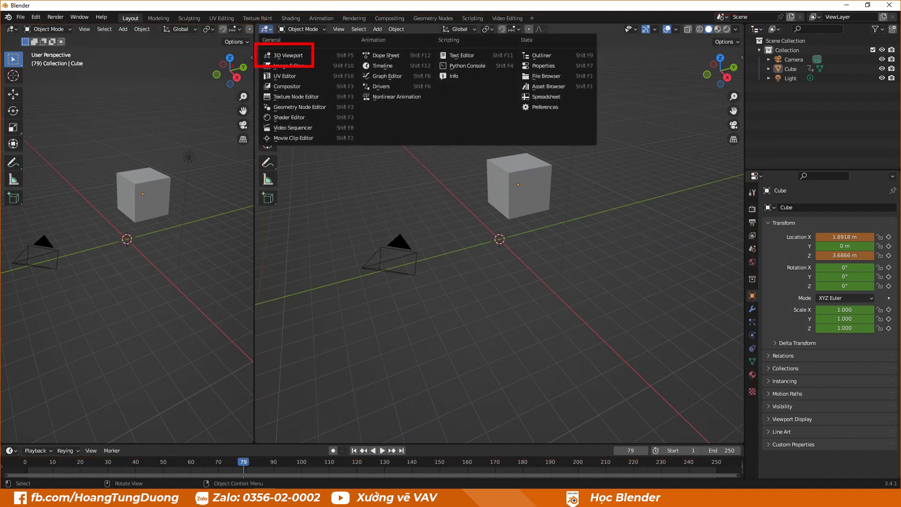
left_click(11, 30)
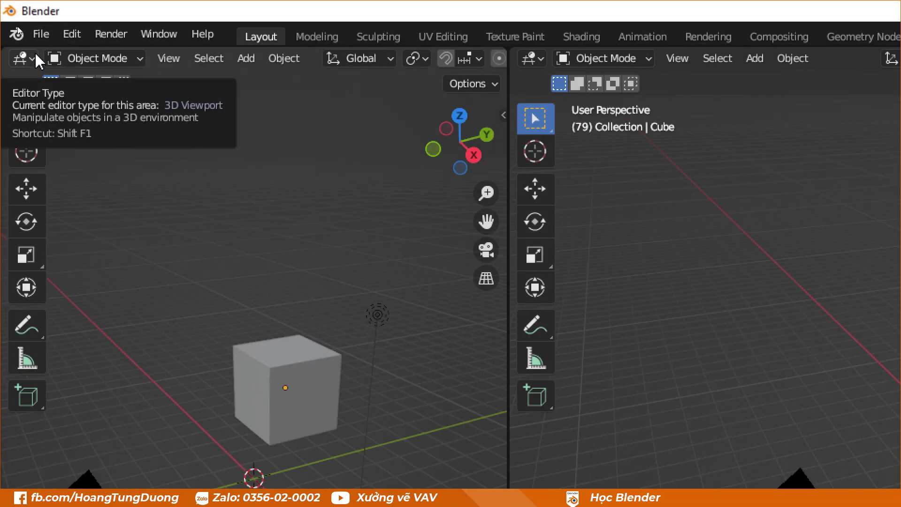
left_click(29, 60)
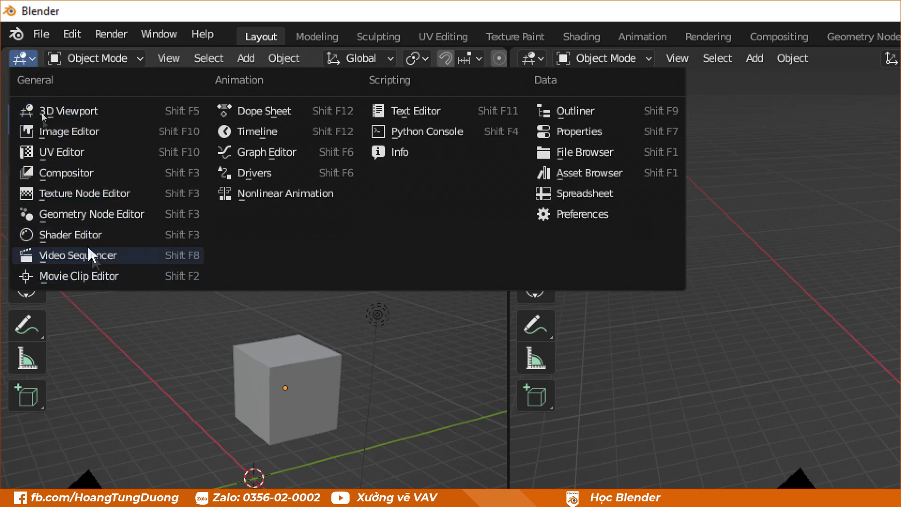
left_click(155, 97)
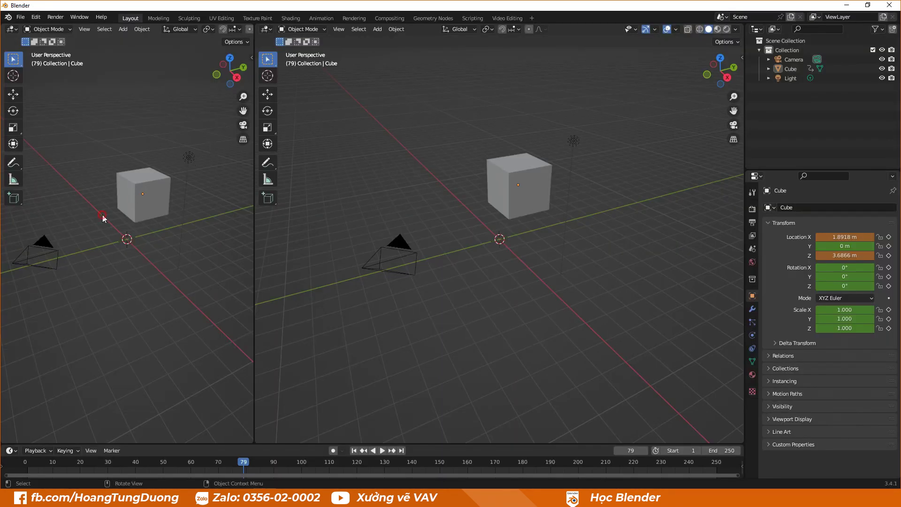
Look through the scene camera in the left viewport and lower the cube along Z to 0.47025
left_click(243, 125)
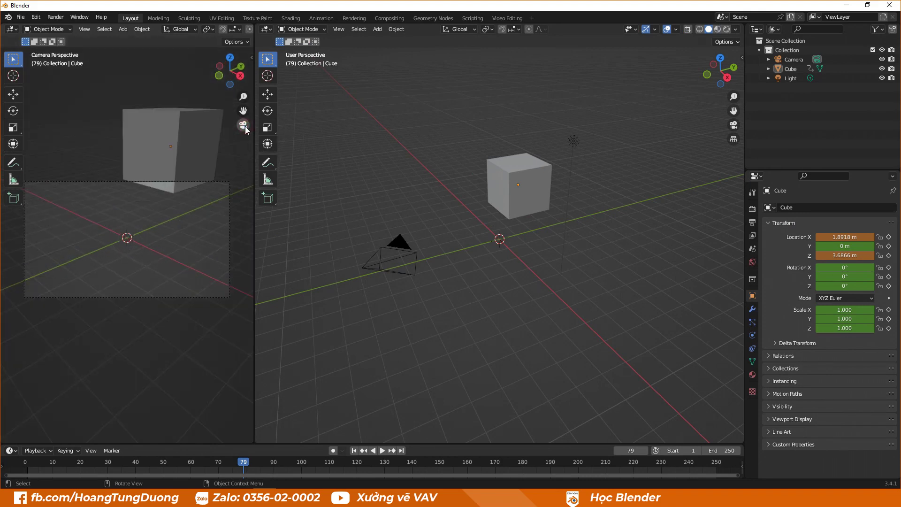
left_click(243, 126)
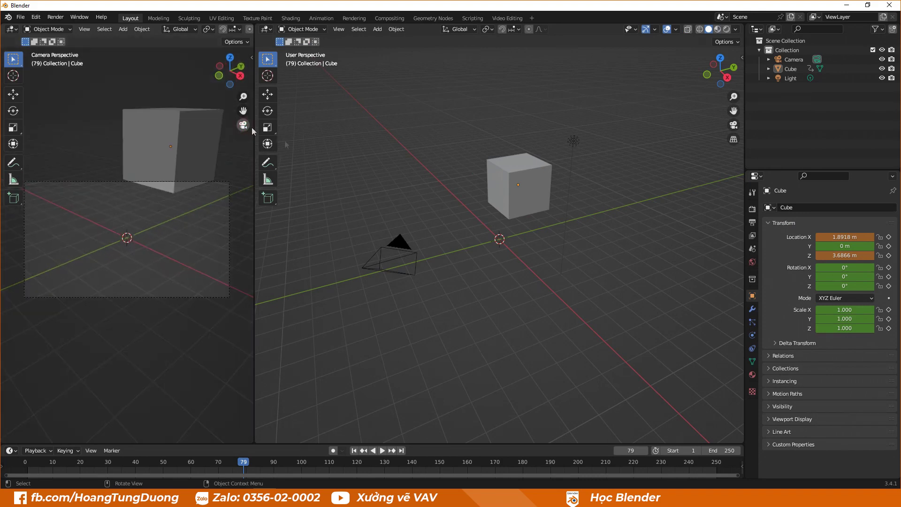
left_click(521, 183)
key("g")
key("z")
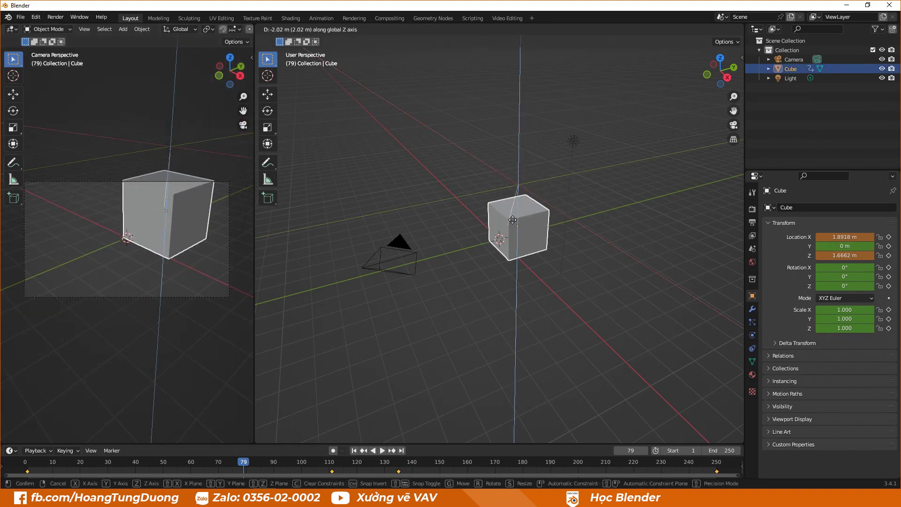
left_click(511, 243)
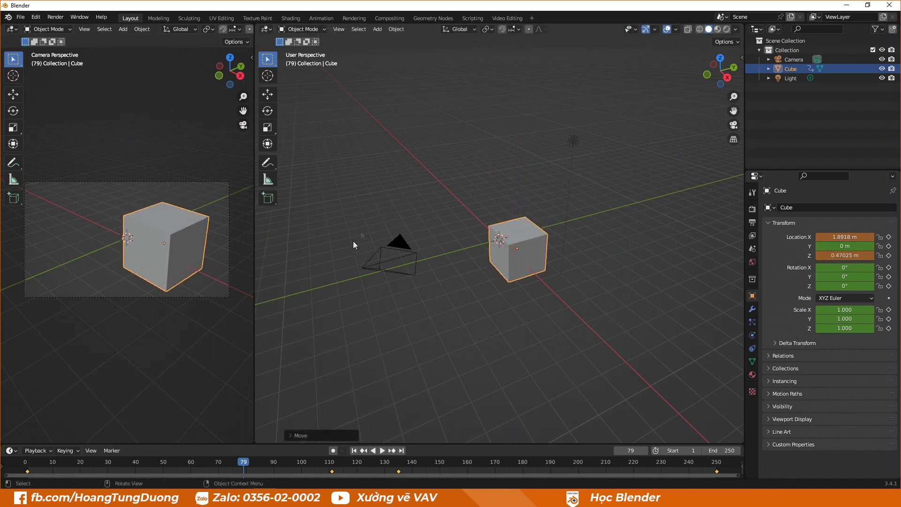
left_click(368, 208)
Shift the cube sideways along Y to -3.3318, briefly resize the timeline, and deselect it
mouse_move(560, 233)
middle_mouse_down()
mouse_move(438, 231)
mouse_move(456, 242)
middle_mouse_up()
left_click(300, 257)
left_click(445, 262)
key("ctrl+z")
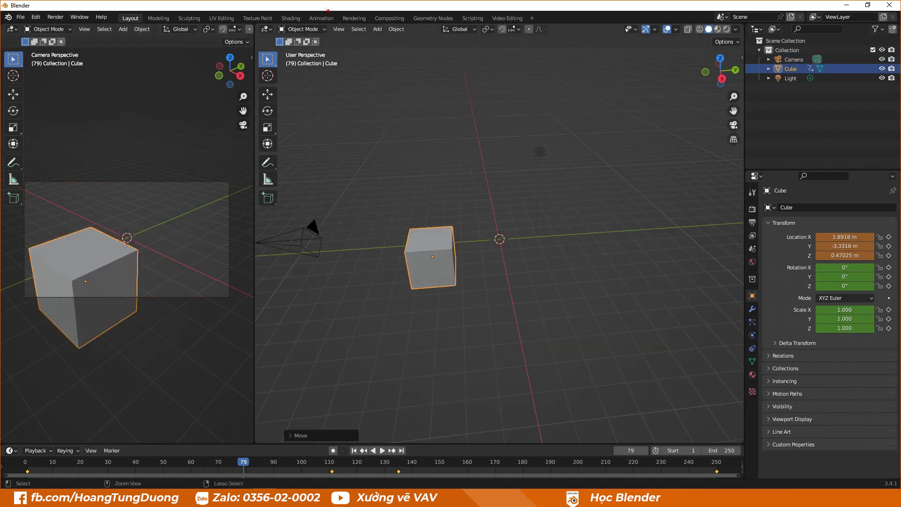
left_click_drag(297, 6, 341, 29)
left_click_drag(333, 444, 343, 439)
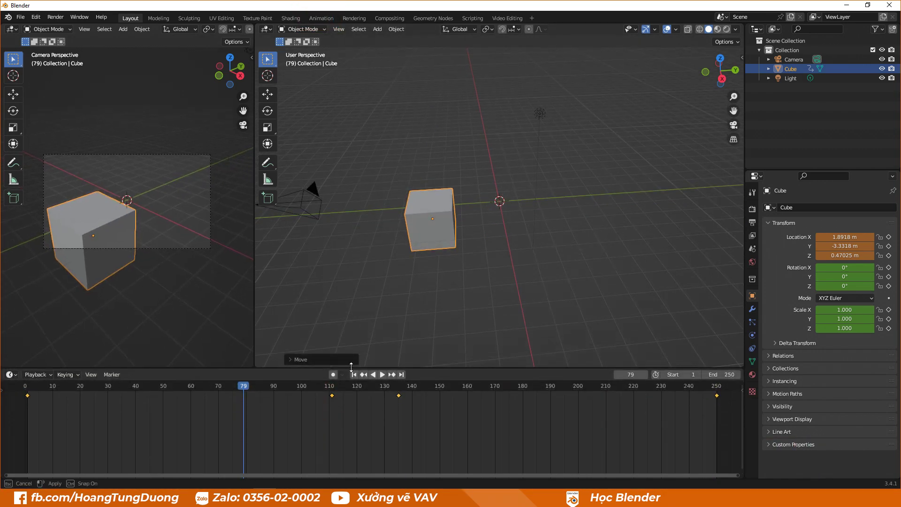
left_click_drag(342, 438, 338, 437)
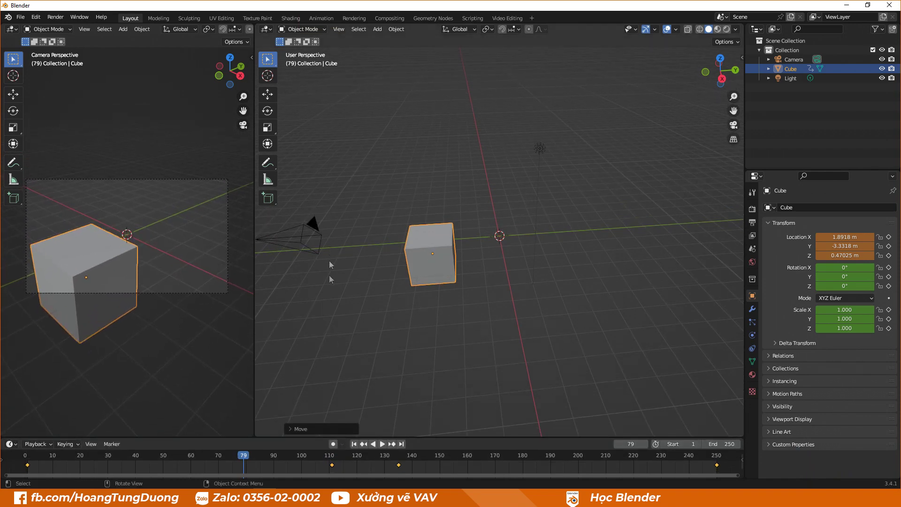
left_click(247, 194)
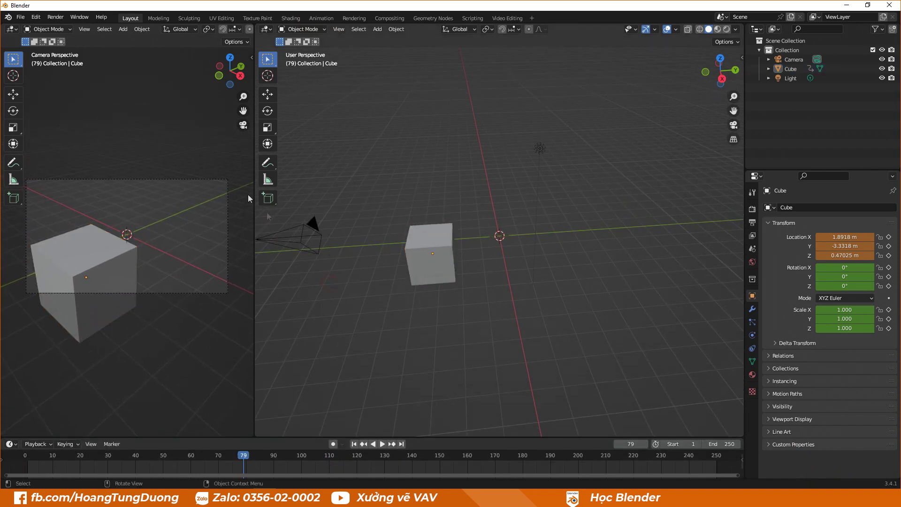
Remove the left camera-view area using Close Area from its header's context menu
right_click(164, 39)
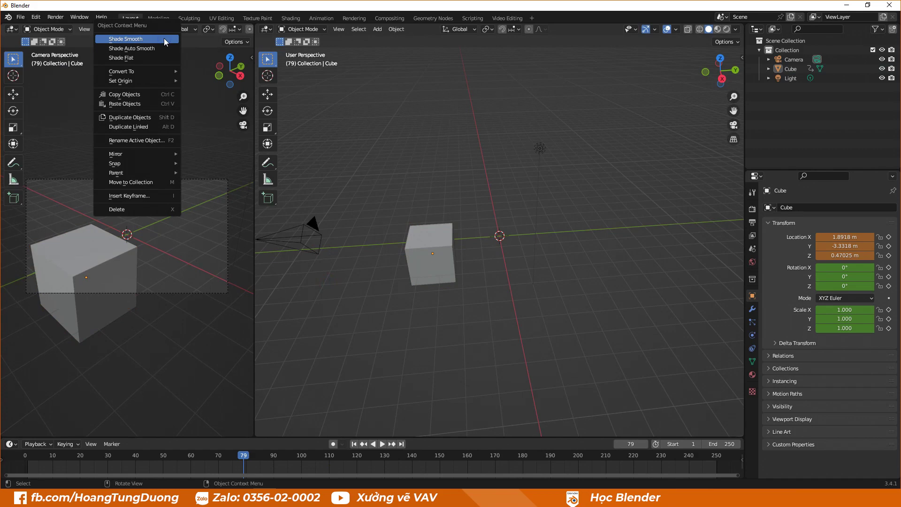
left_click(164, 40)
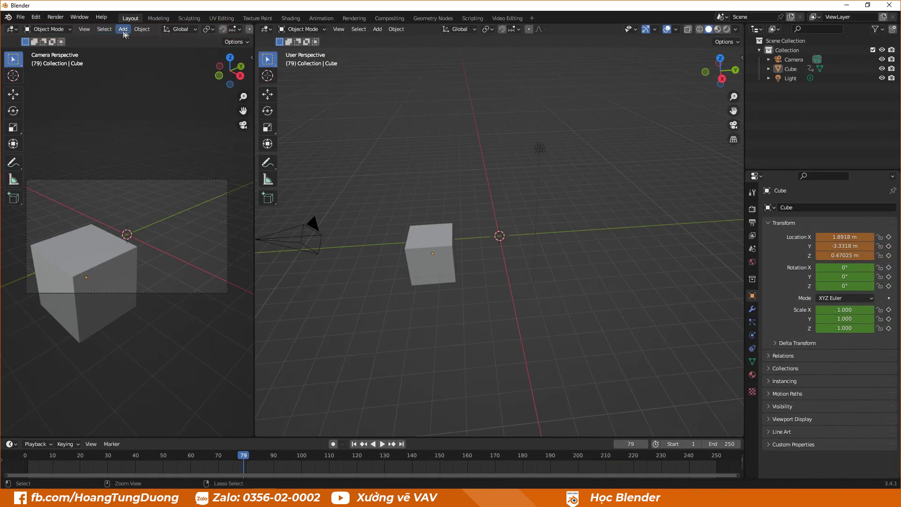
right_click(148, 35)
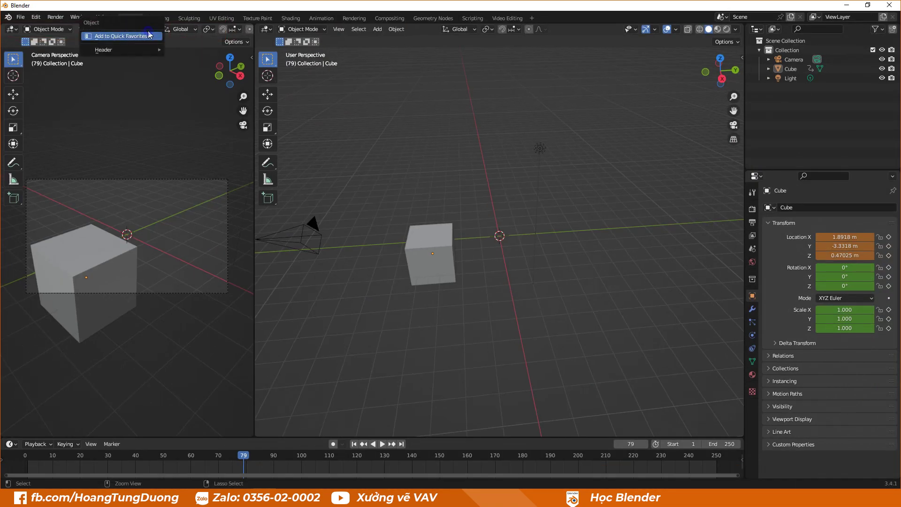
left_click(154, 35)
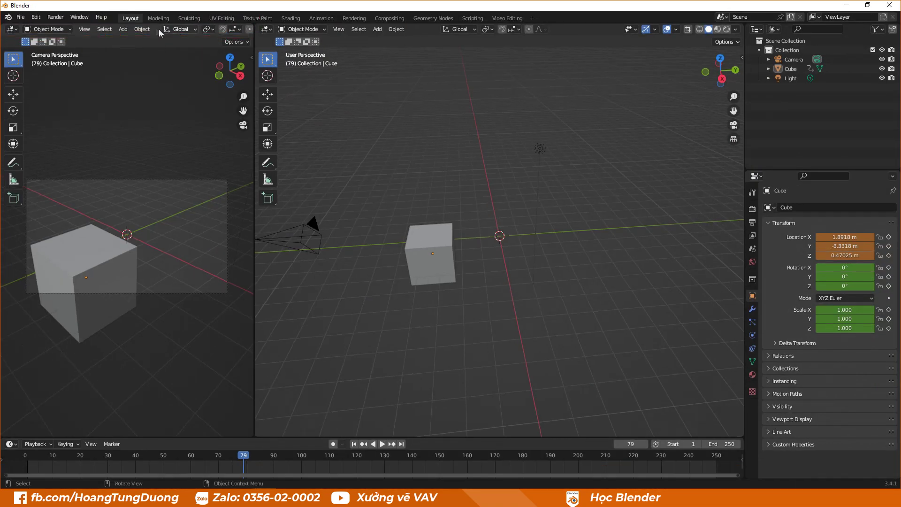
right_click(156, 27)
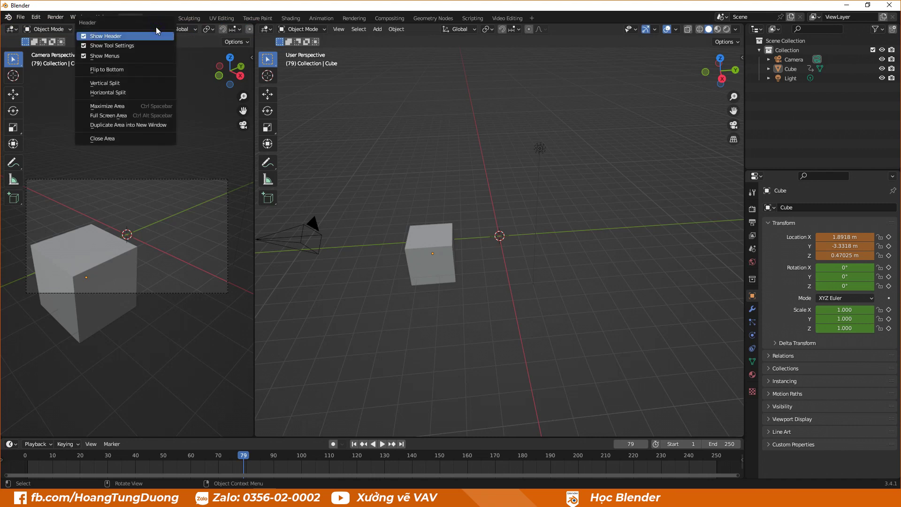
left_click(103, 140)
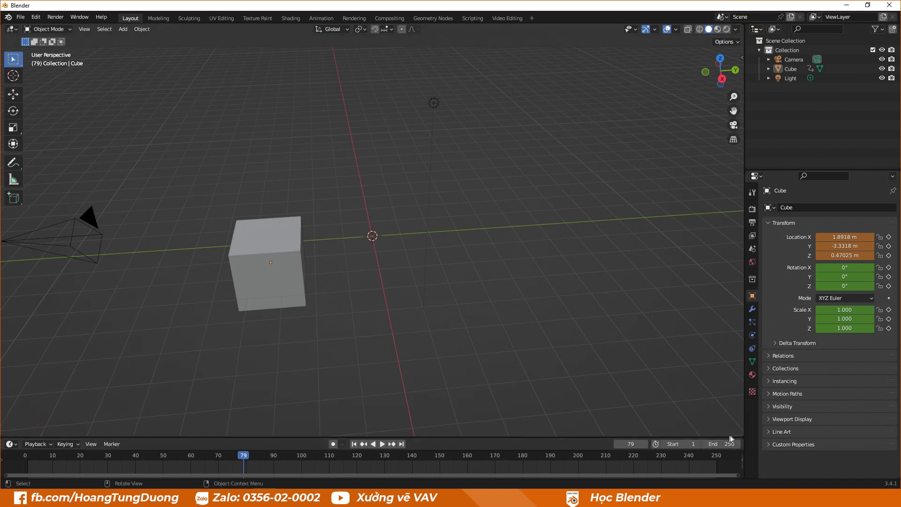
Add then close a stacked lower viewport, shrink the timeline, and split the viewport side by side
left_click_drag(743, 436, 708, 133)
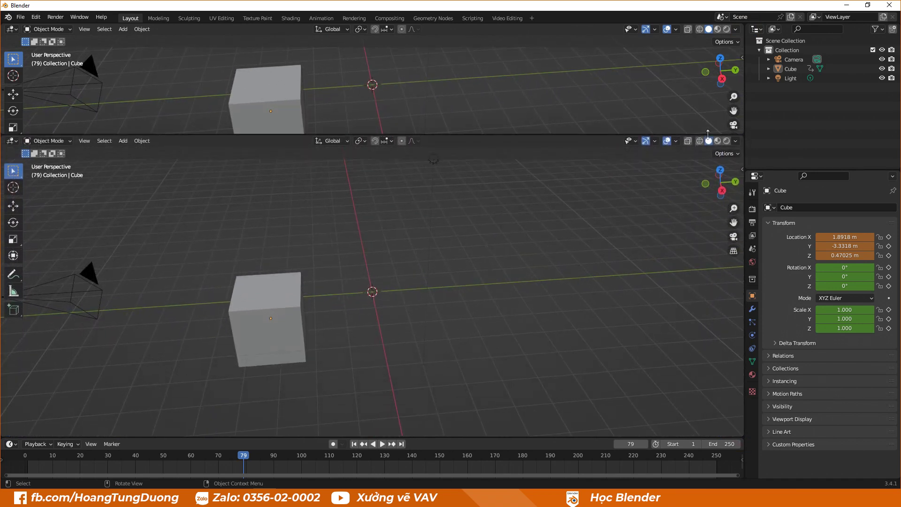
right_click(539, 143)
left_click(536, 142)
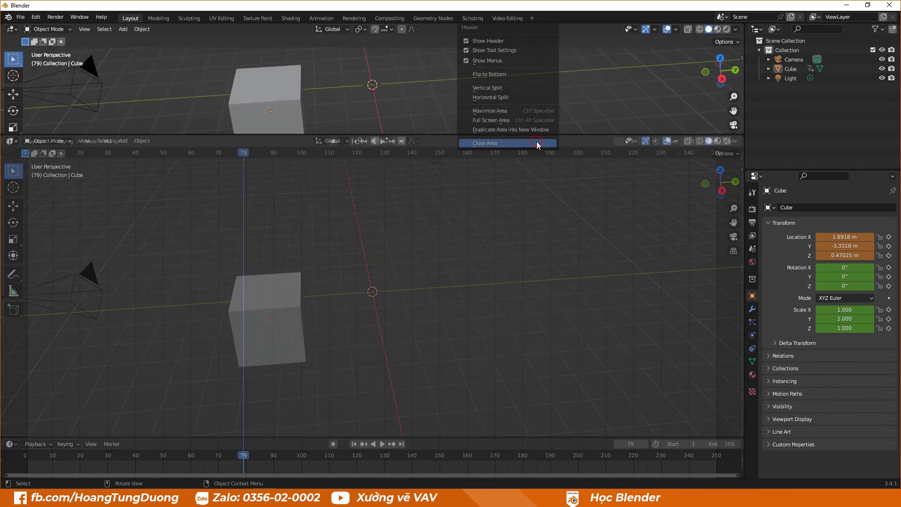
left_click_drag(601, 134, 621, 438)
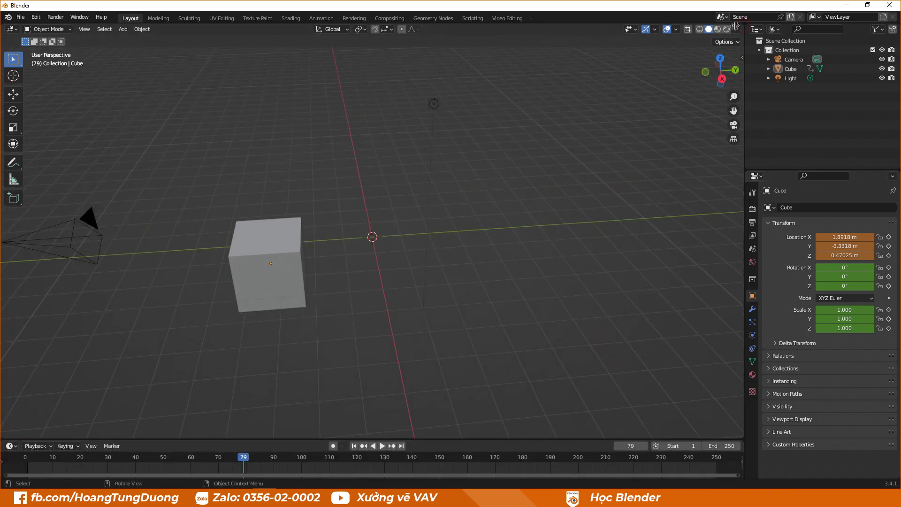
left_click_drag(738, 25, 488, 43)
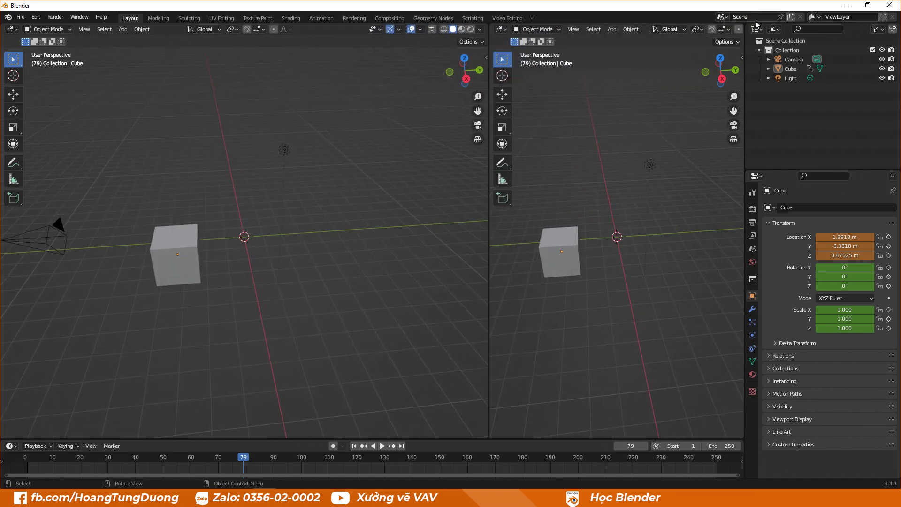
Split off a third viewport, then close the extra right-hand areas until two viewports remain
left_click_drag(740, 24, 615, 37)
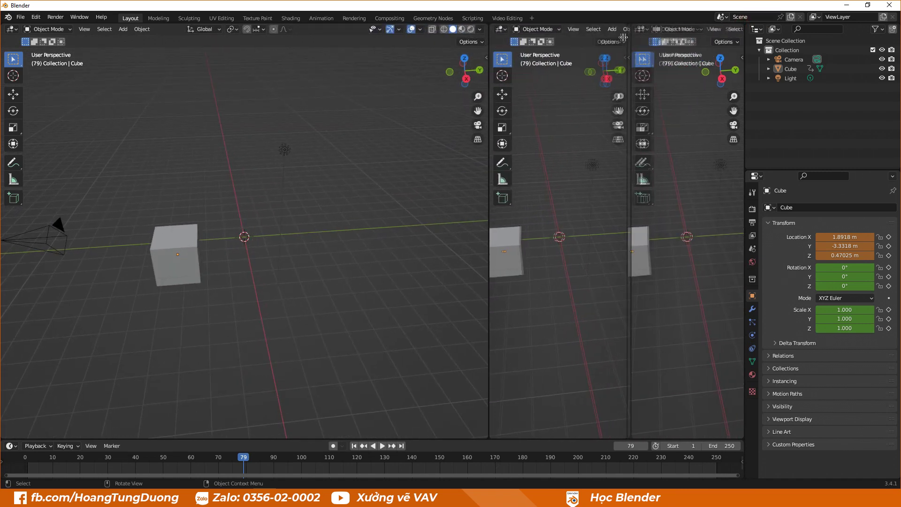
right_click(697, 29)
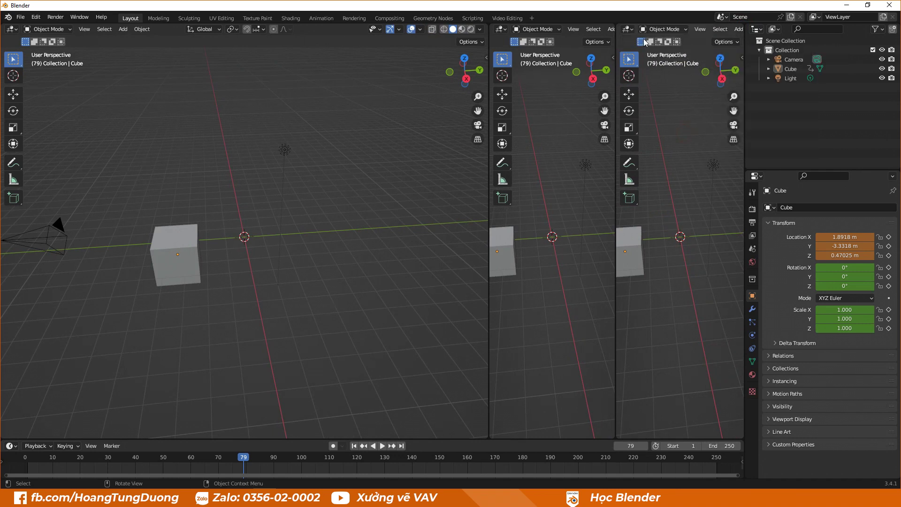
right_click(637, 34)
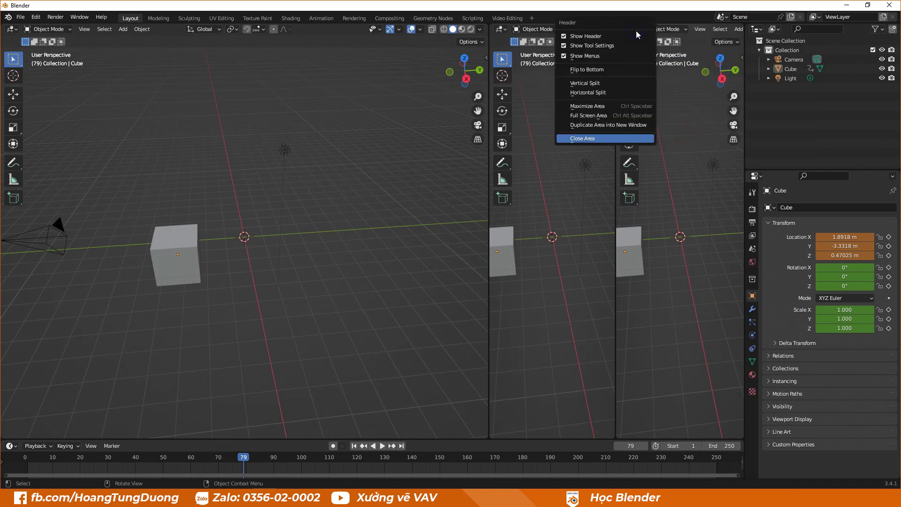
left_click(592, 139)
right_click(610, 29)
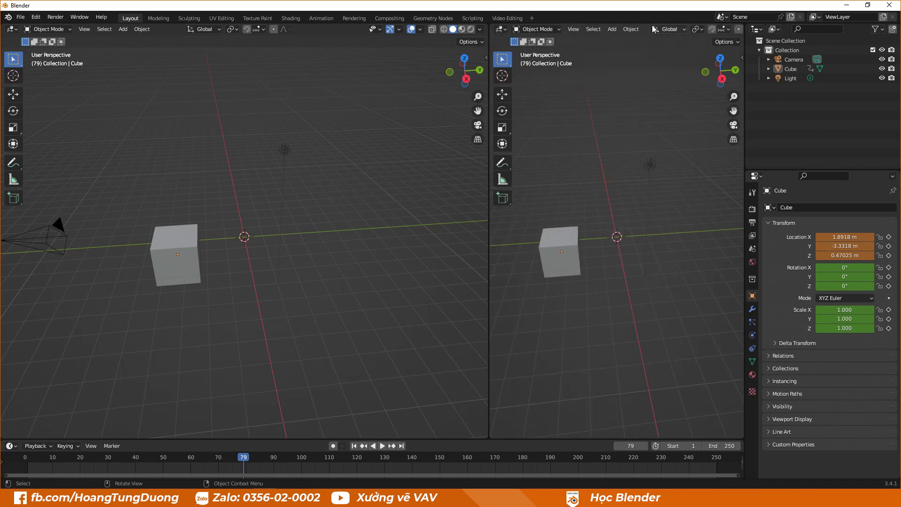
right_click(645, 26)
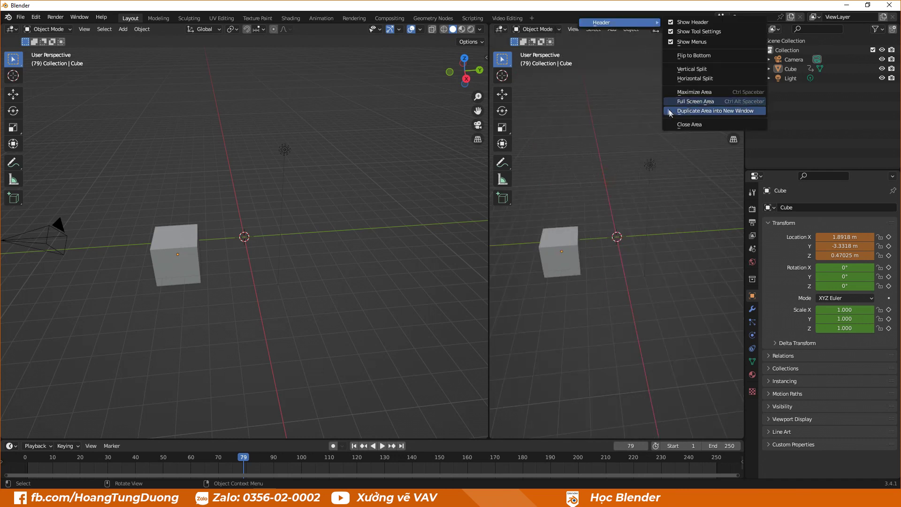
left_click(694, 124)
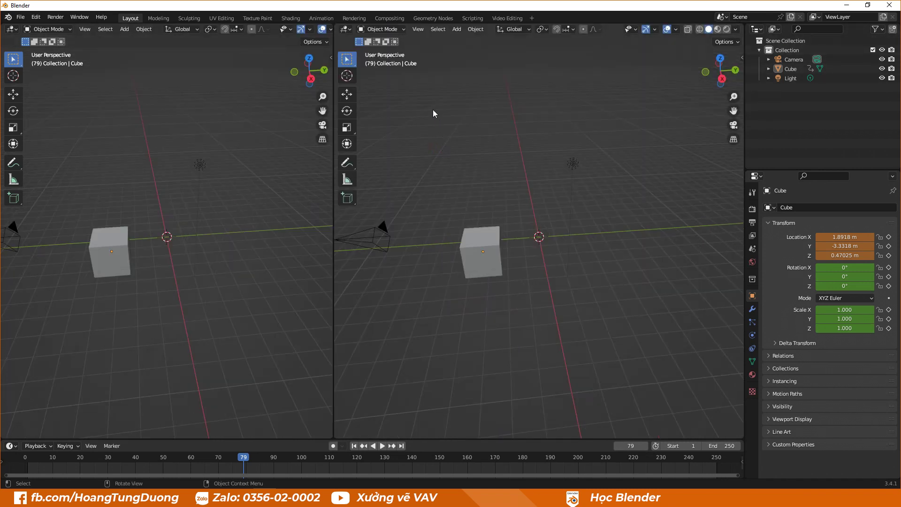
Turn the right area into an Image Editor and pan its empty view
left_click(348, 31)
left_click(346, 29)
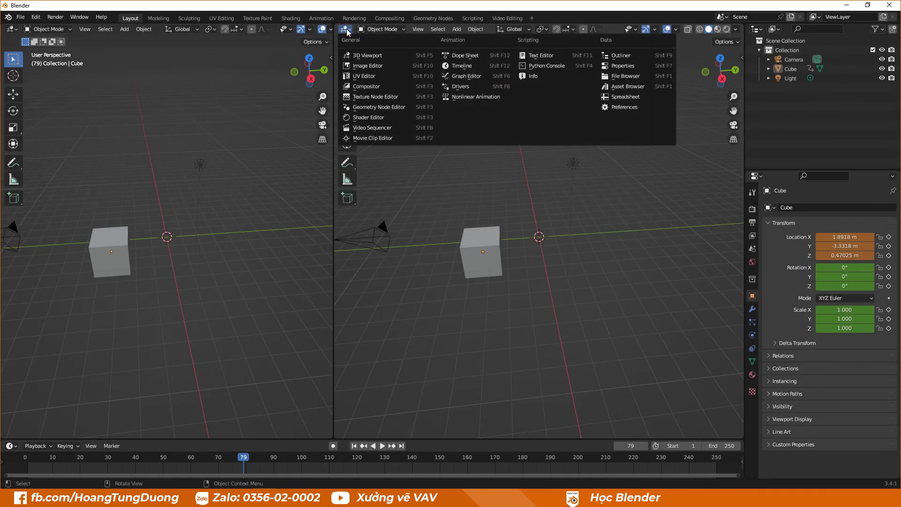
left_click(363, 68)
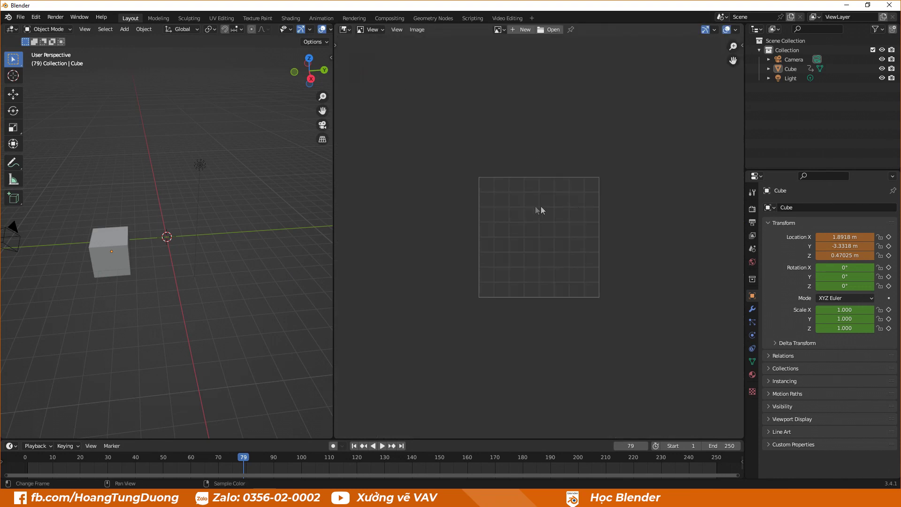
scroll(551, 207, "up", 2)
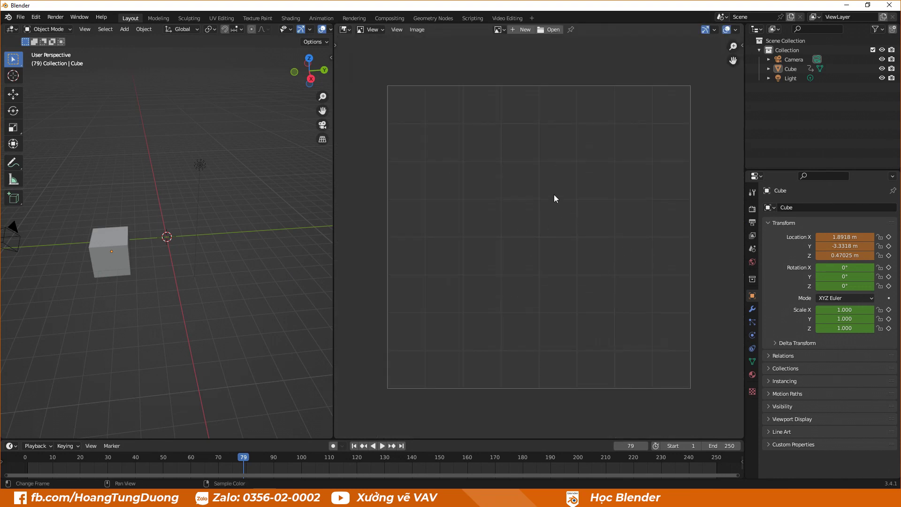
mouse_move(532, 89)
left_mouse_down()
mouse_move(521, 144)
mouse_move(538, 124)
left_mouse_up()
Switch the right area from Image Editor to UV Editor showing an empty grid
left_click(345, 29)
left_click(358, 76)
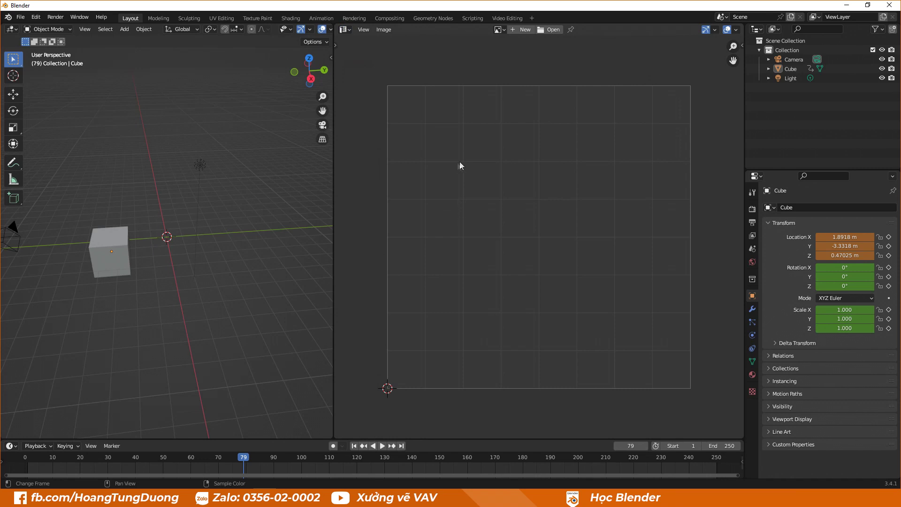
left_click_drag(203, 7, 245, 29)
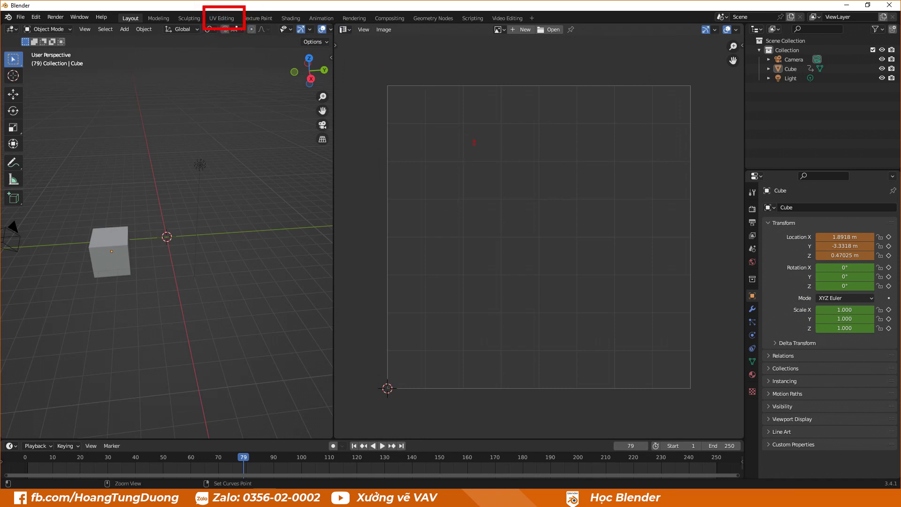
left_click_drag(232, 18, 410, 116)
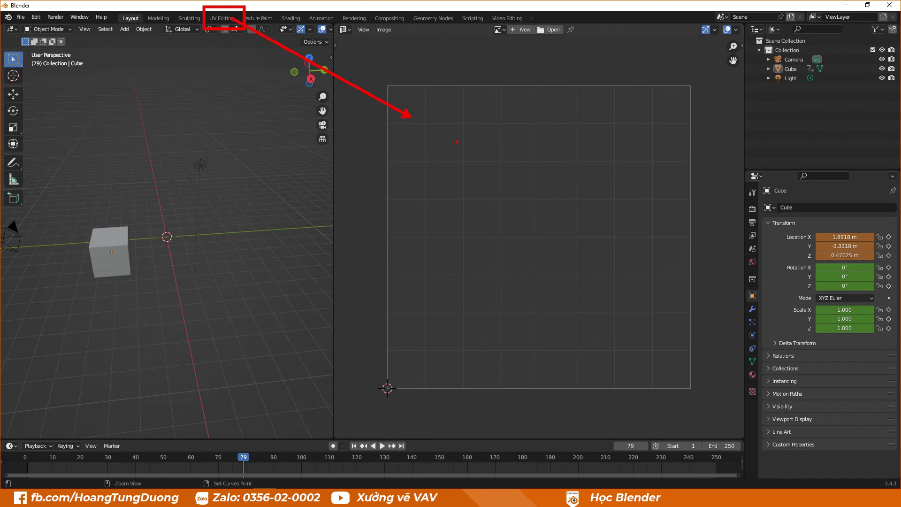
left_click(345, 29)
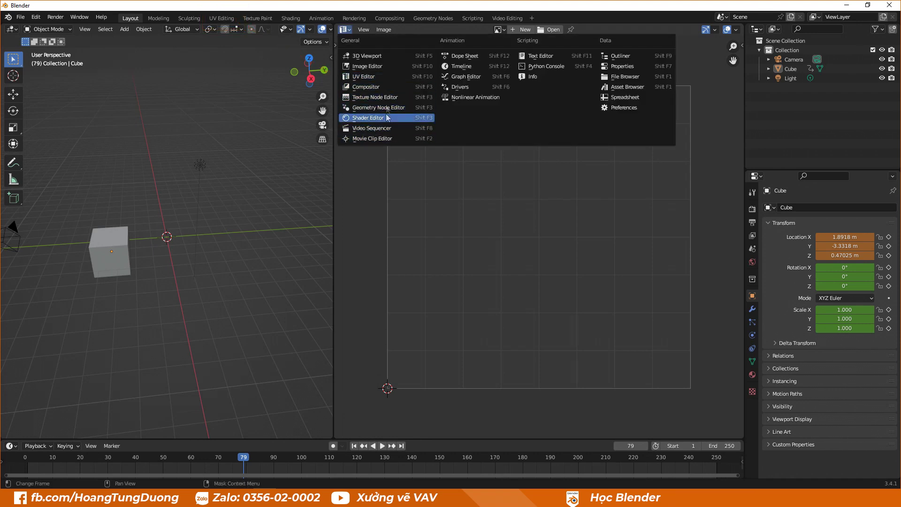
Make the right area a Shader Editor, then a Timeline, then pick Outliner
left_click(372, 119)
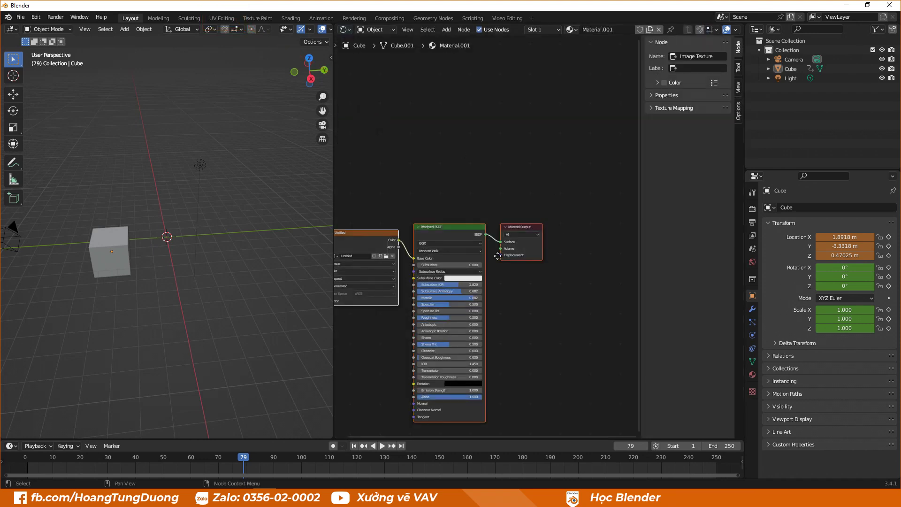
middle_click_drag(497, 255, 537, 216)
left_click(346, 30)
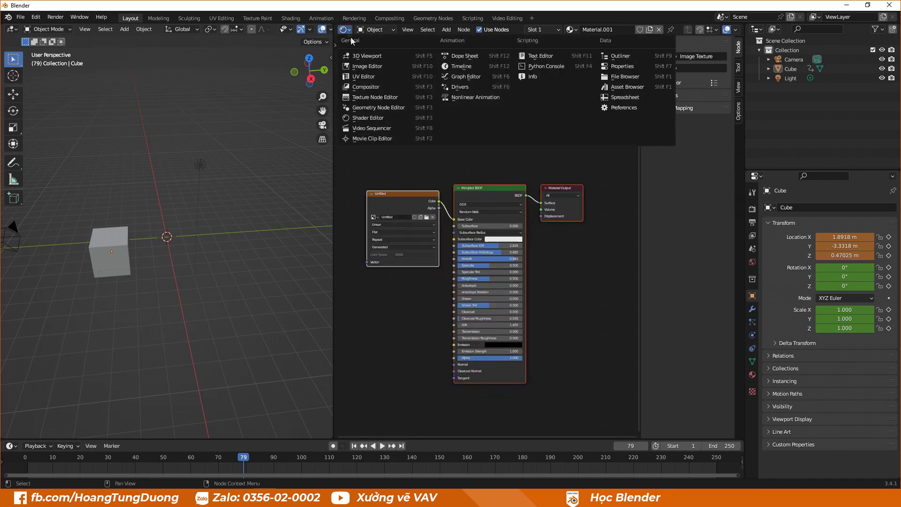
left_click(474, 68)
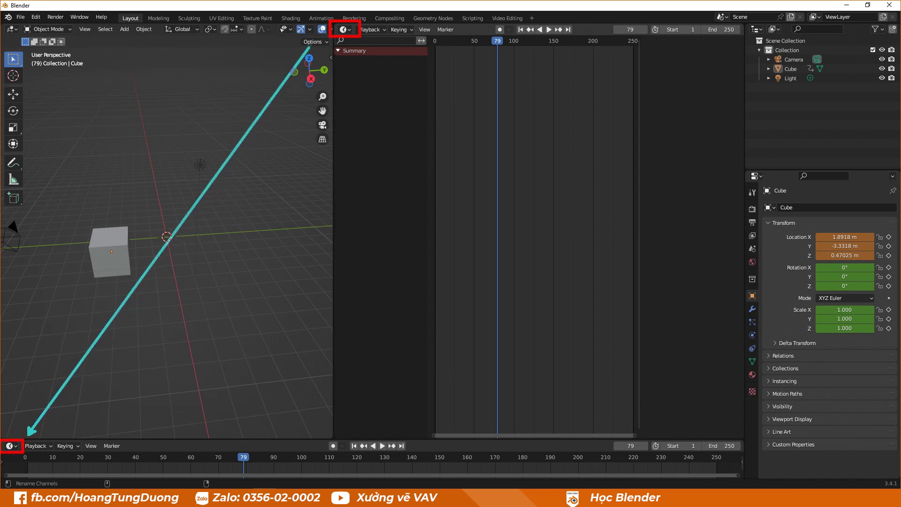
left_click(345, 29)
left_click(620, 55)
left_click(345, 30)
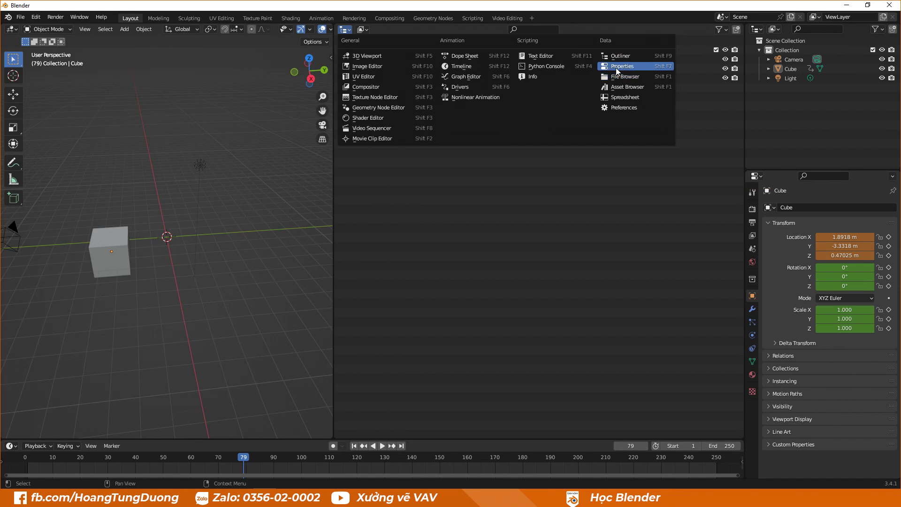
Make the right area a File Browser, scroll the Documents files, then restore the 3D Viewport
left_click(631, 77)
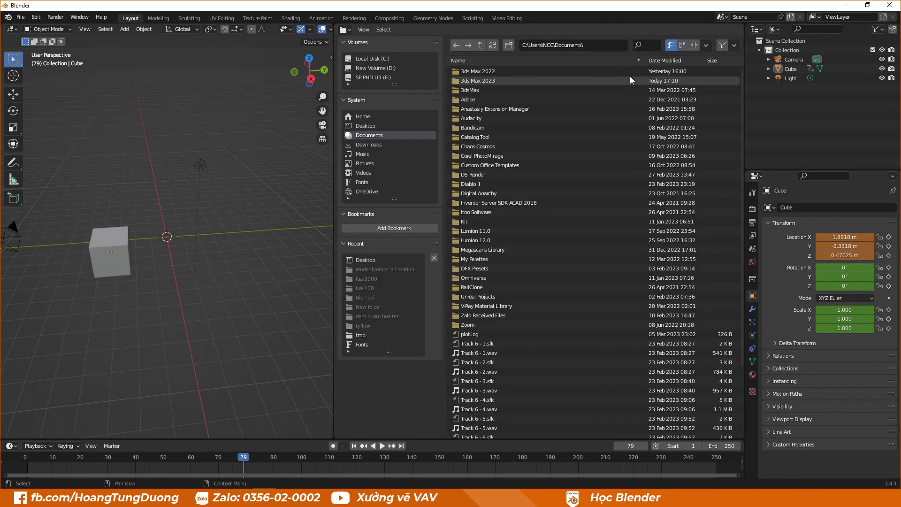
scroll(497, 317, "down", 2)
scroll(497, 319, "down", 3)
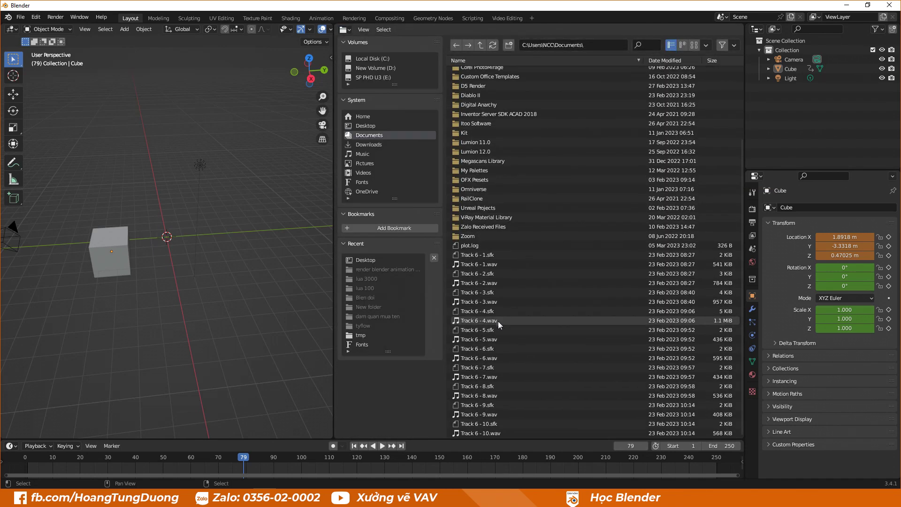
scroll(474, 202, "up", 5)
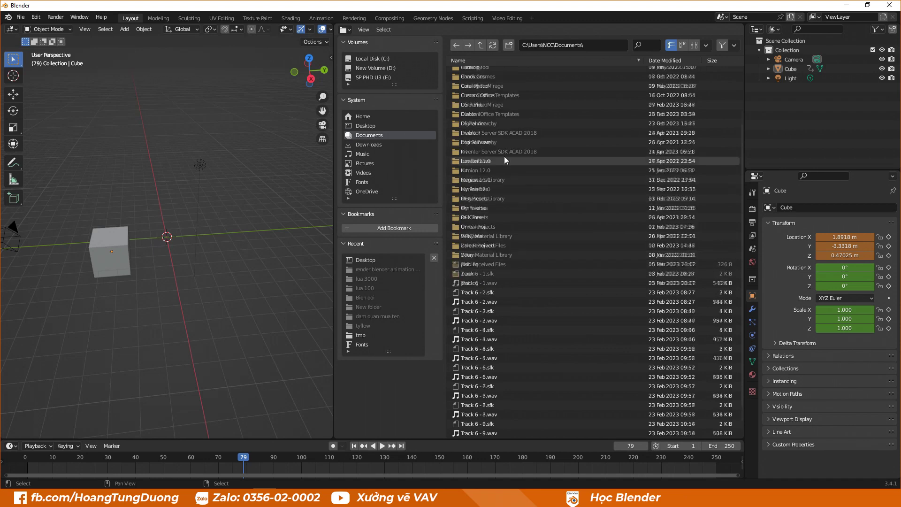
scroll(487, 142, "up", 1)
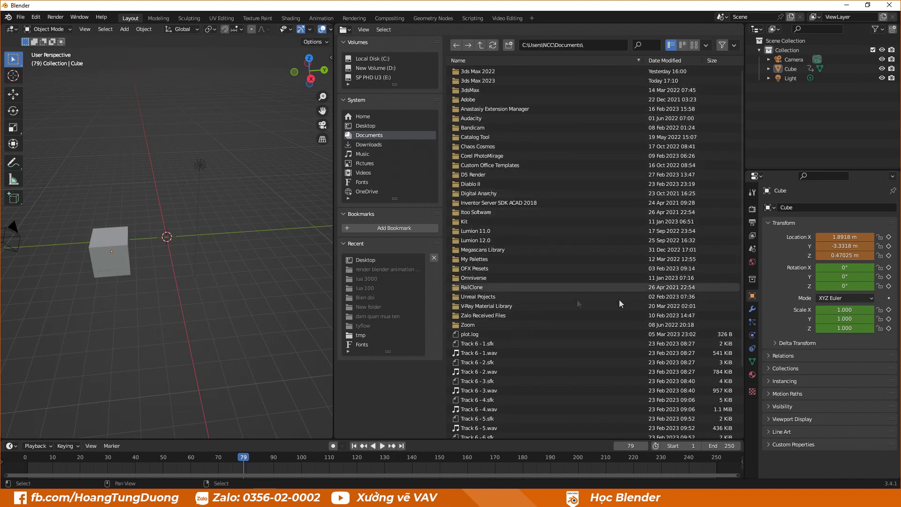
mouse_move(528, 279)
left_mouse_down()
mouse_move(262, 269)
mouse_move(277, 301)
left_mouse_up()
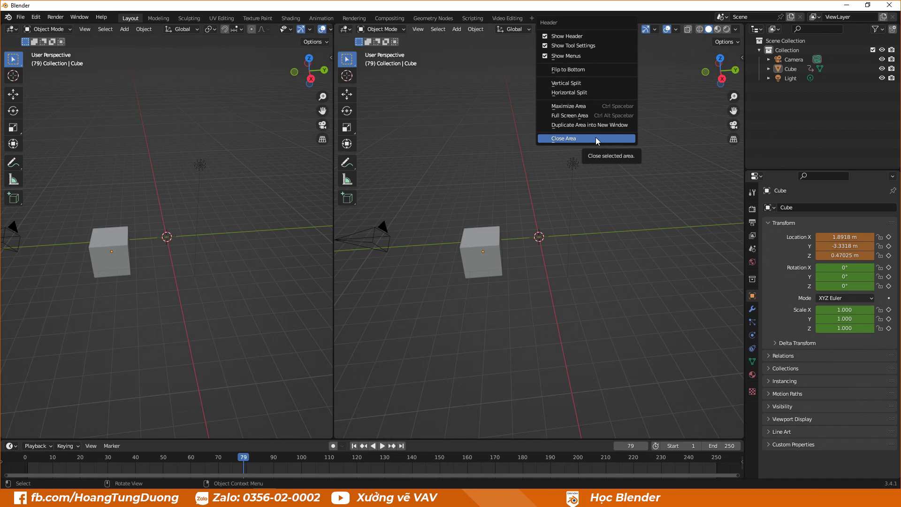
Choose Close Area on the right viewport so one 3D viewport spans the width
left_click(595, 137)
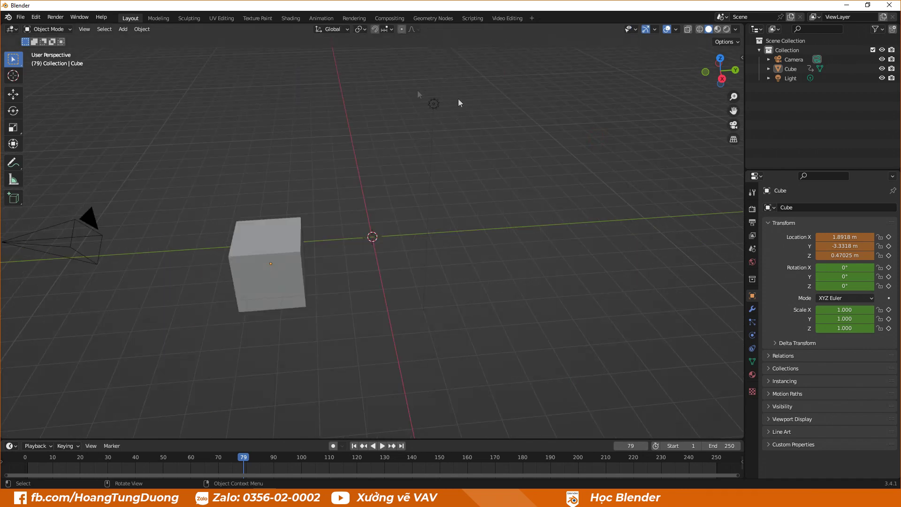